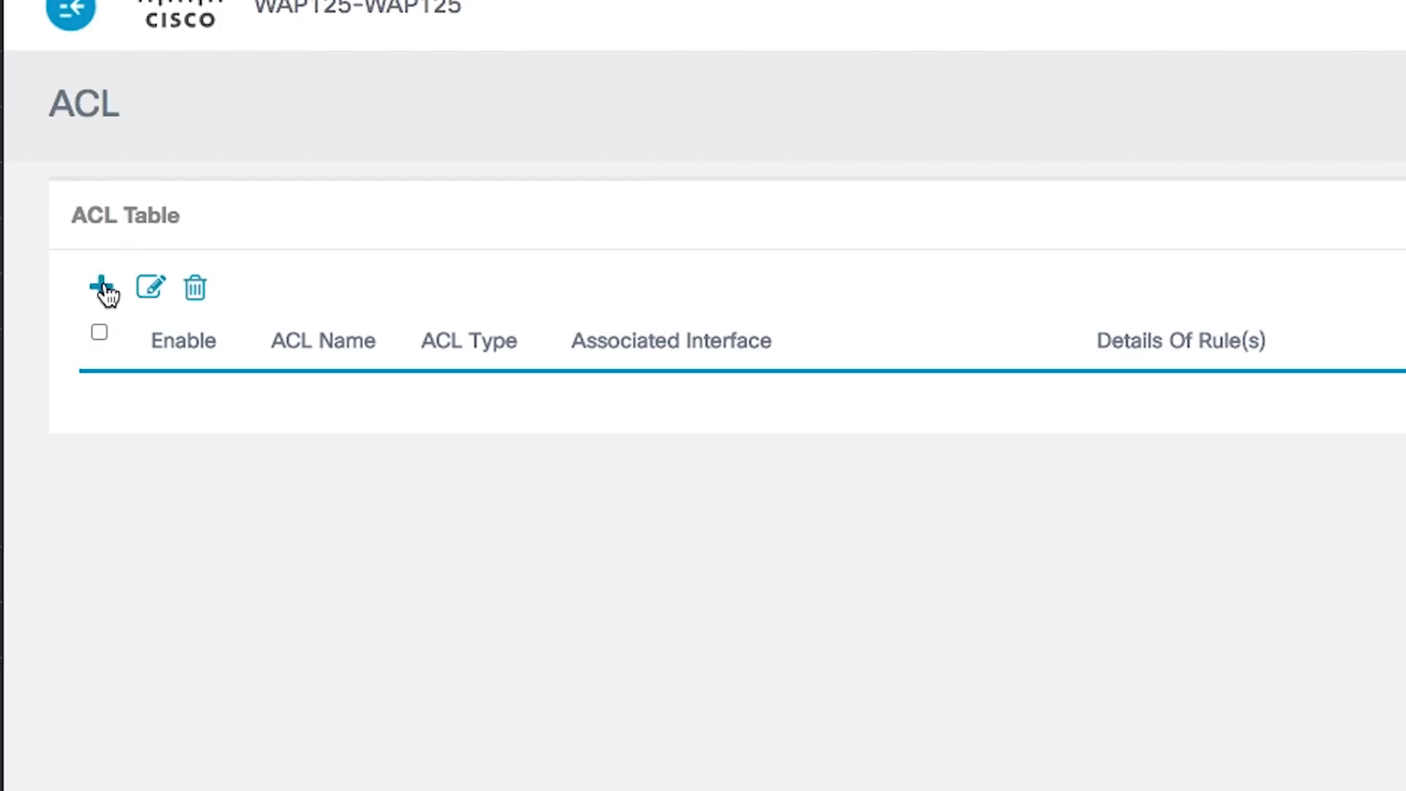
Add a new ACL row named 'ACL 1' with ACL Type MAC
{"action": "left_click", "coordinate": [102, 287]}
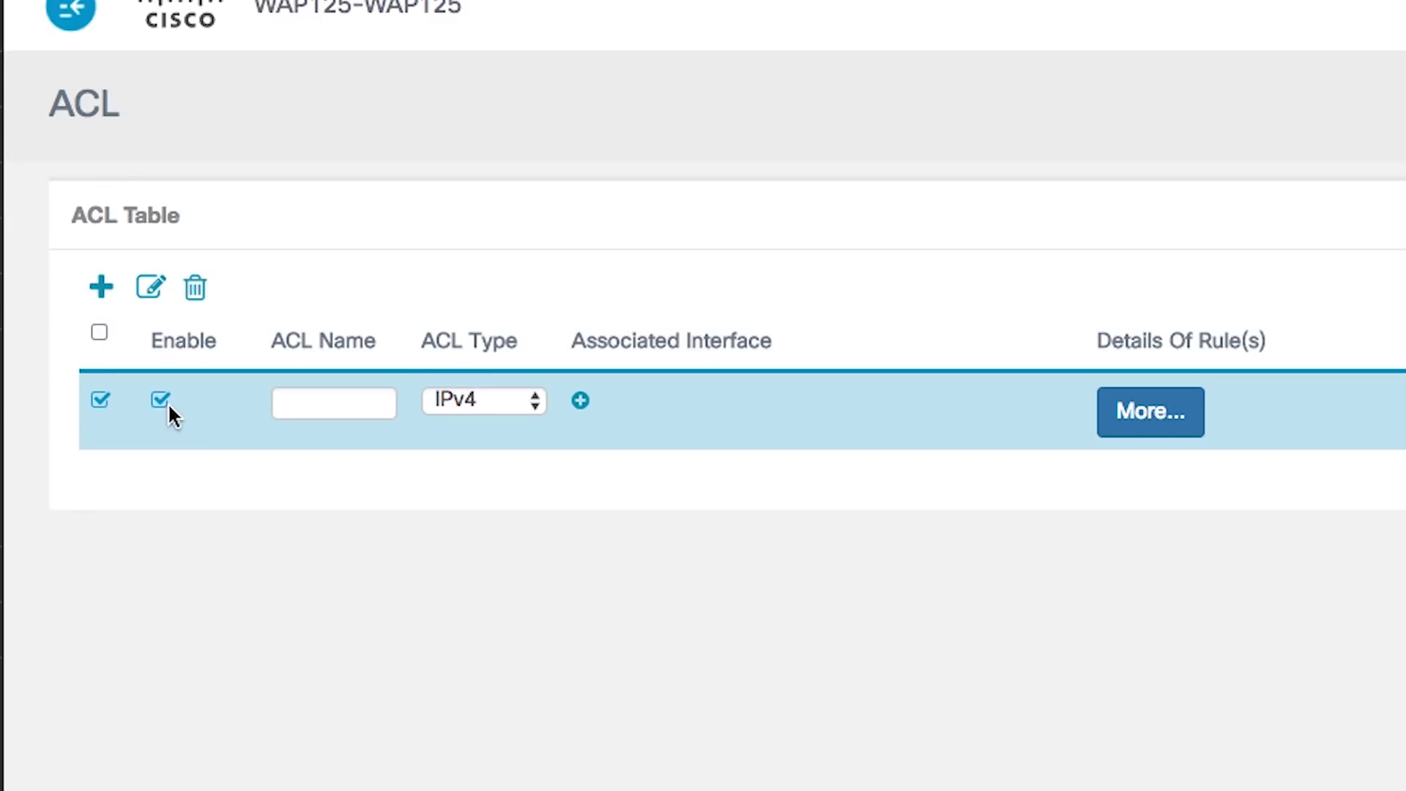
{"action": "left_click", "coordinate": [336, 398]}
{"action": "type", "text": "ACL 1"}
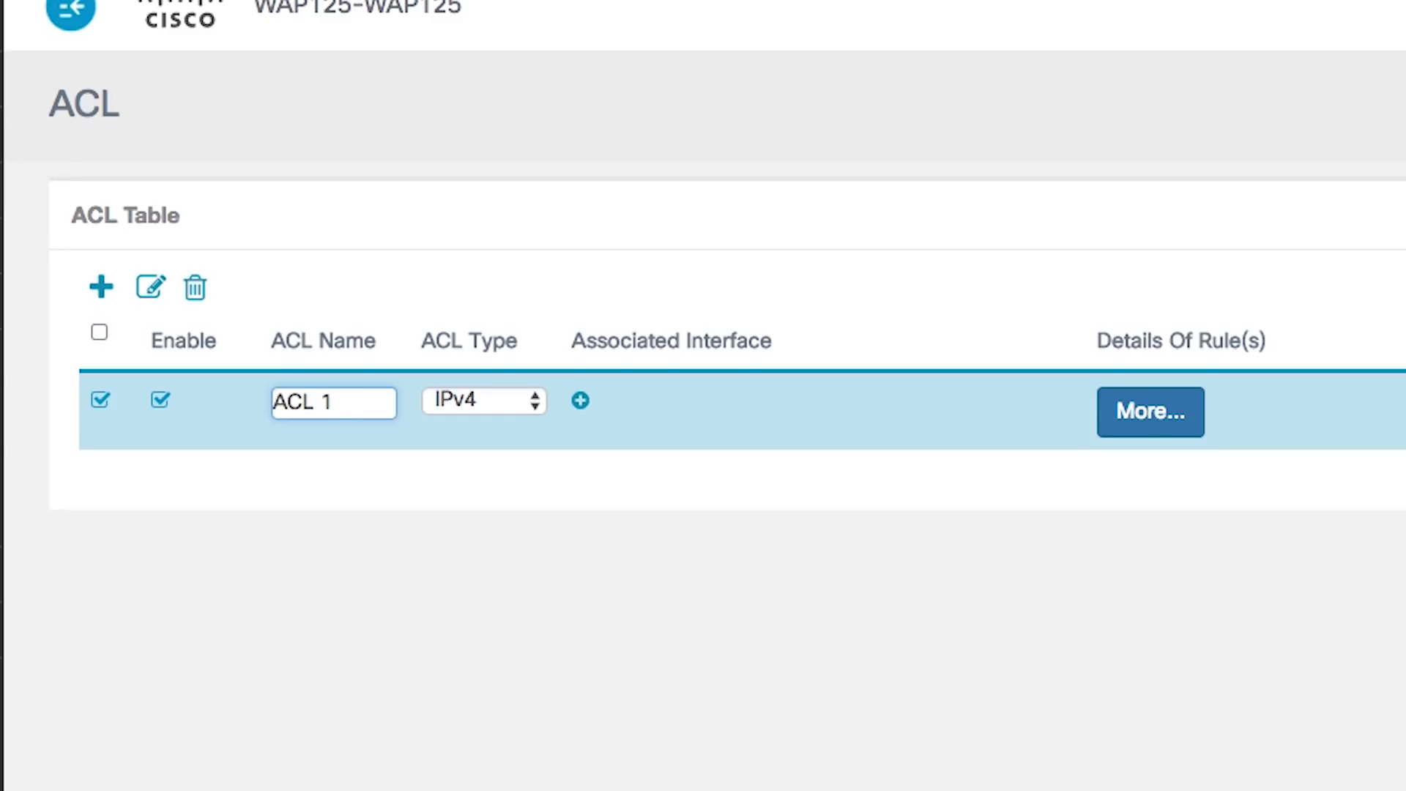
{"action": "left_click", "coordinate": [533, 403]}
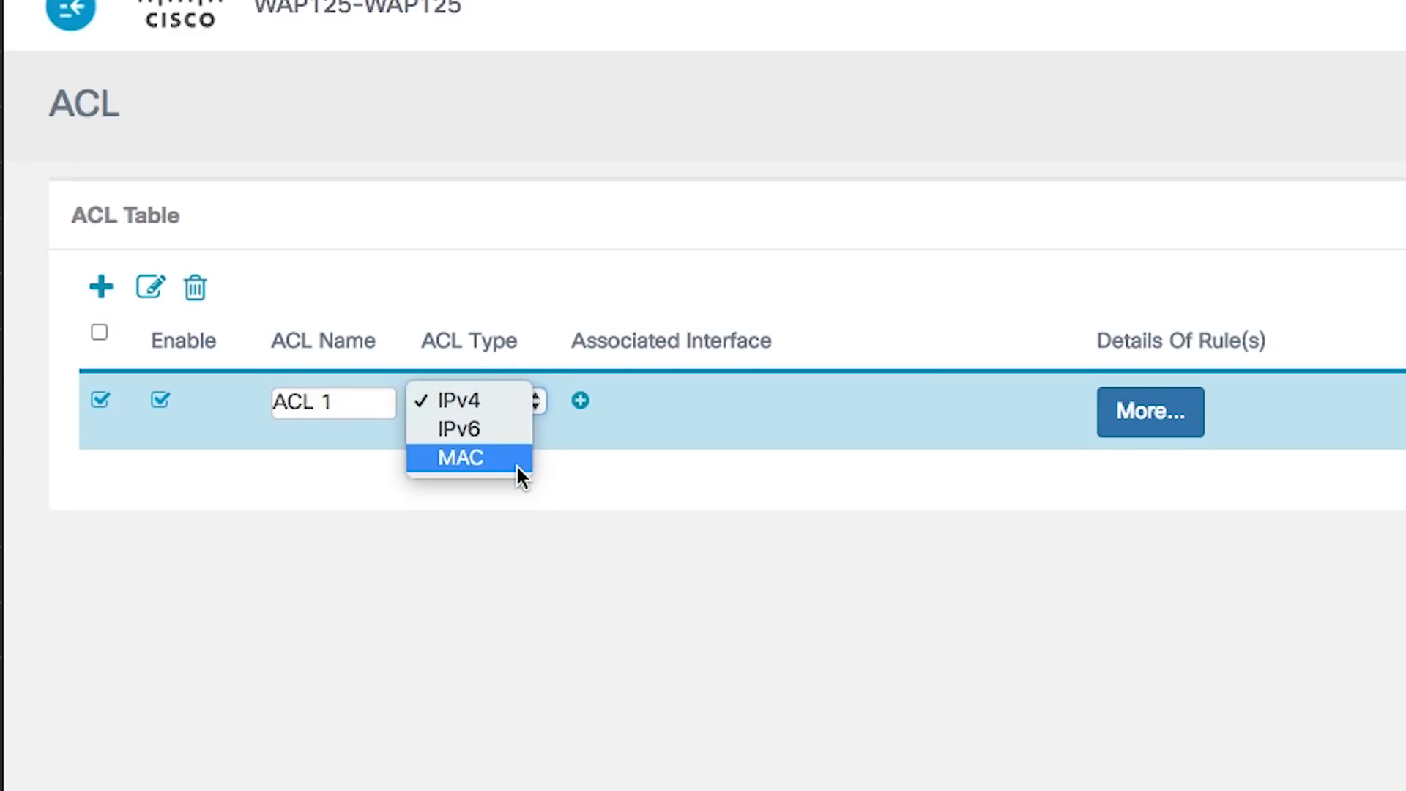
{"action": "left_click", "coordinate": [518, 466]}
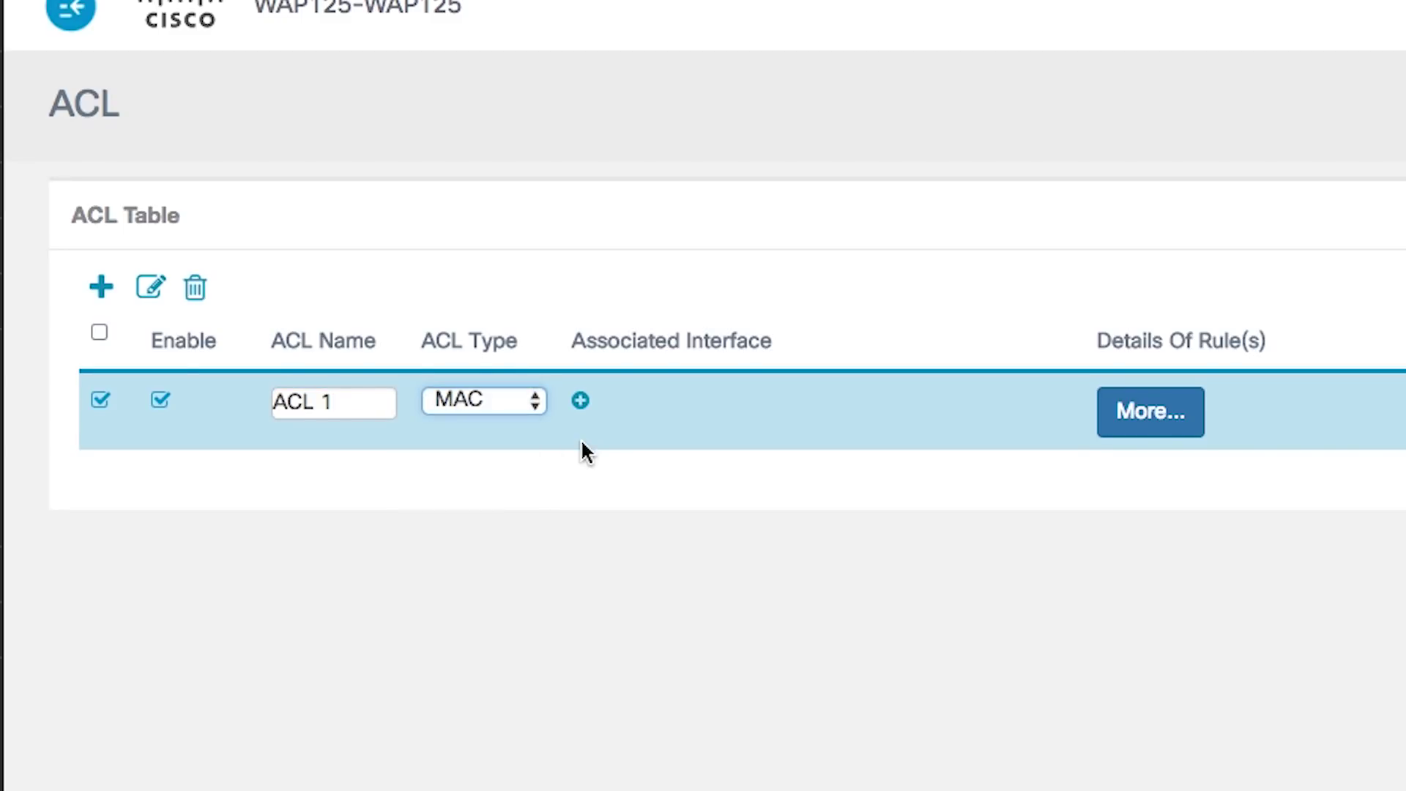
Associate ACL 1 with interfaces 5G VAP 1 (student6) and 5G VAP 2 (student8)
{"action": "left_click", "coordinate": [580, 402]}
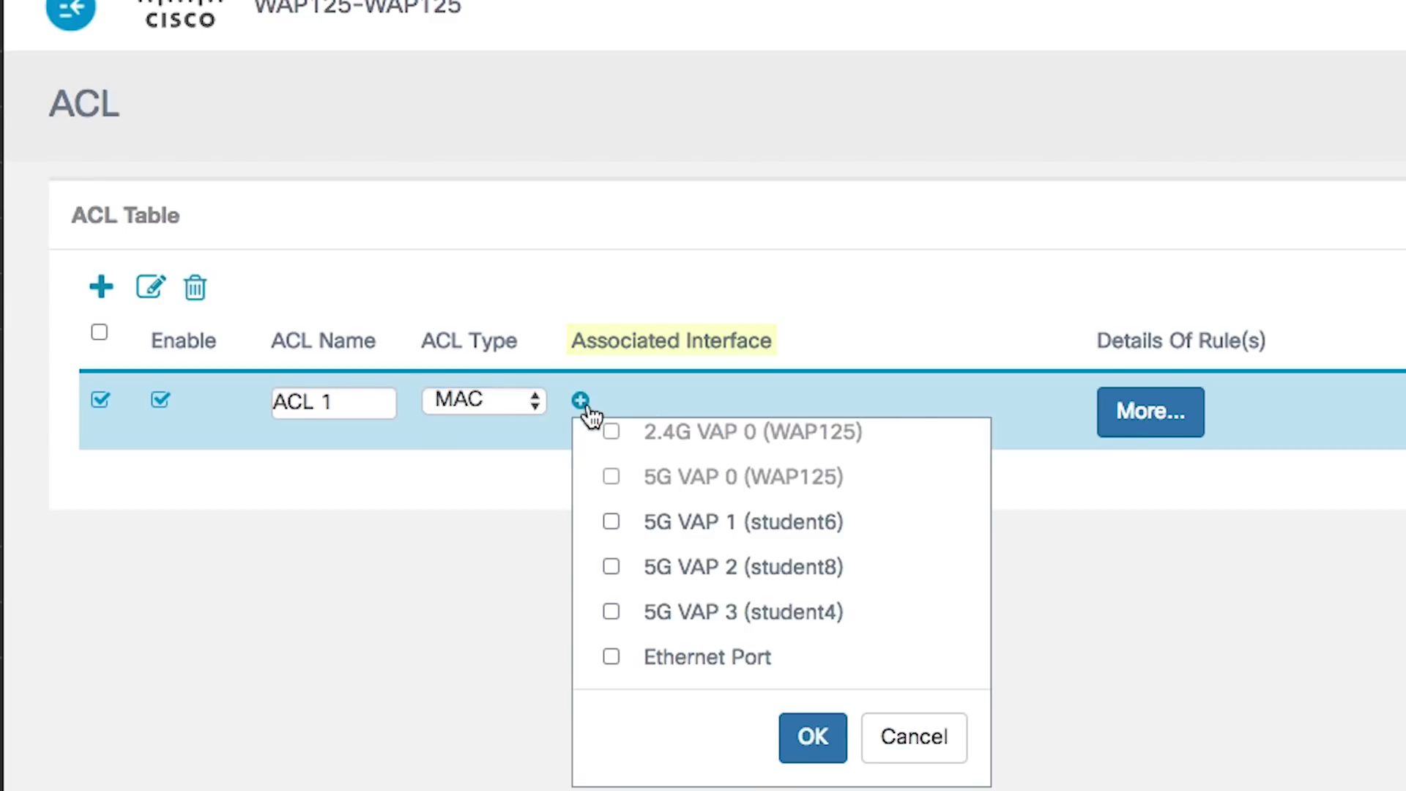
{"action": "left_click", "coordinate": [611, 522]}
{"action": "left_click", "coordinate": [612, 567]}
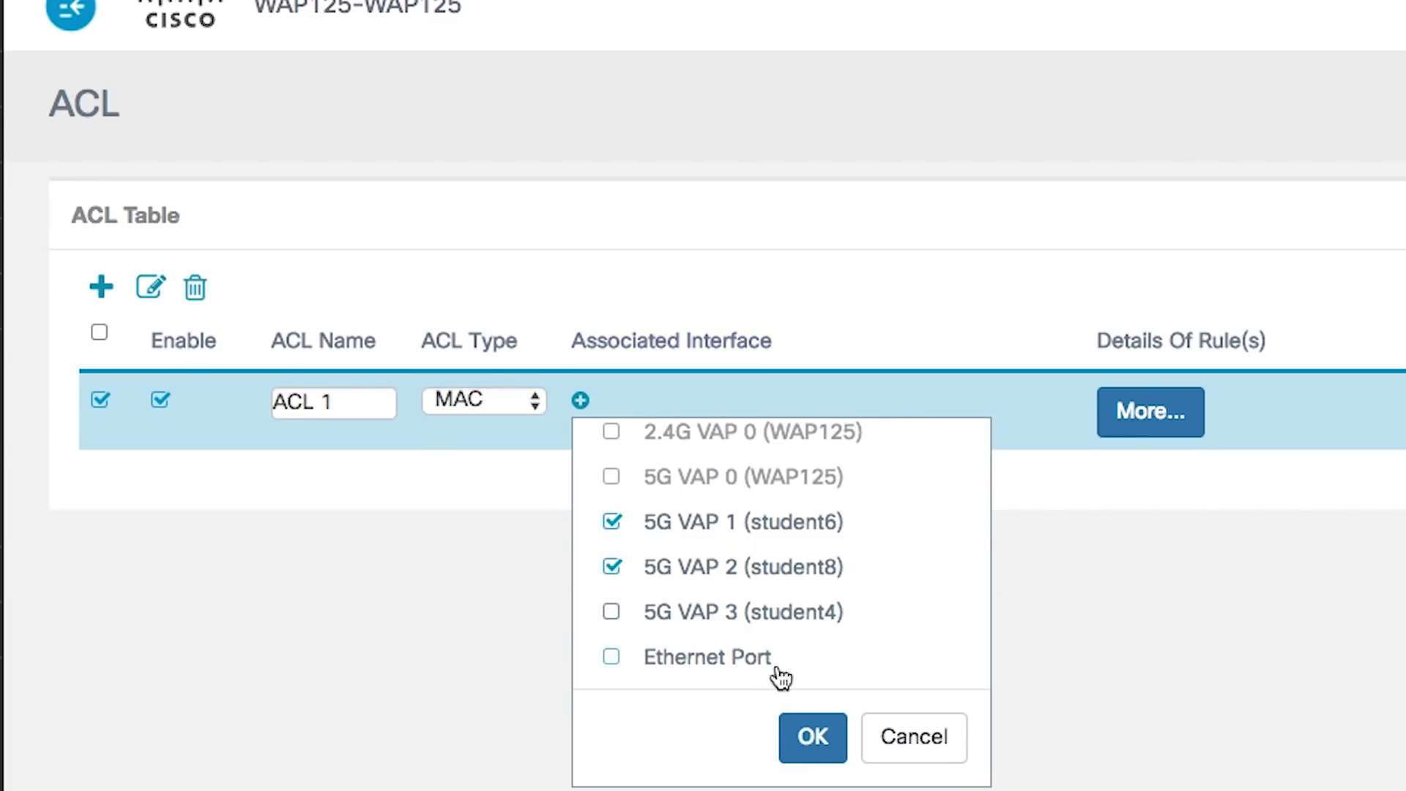
{"action": "left_click", "coordinate": [822, 732]}
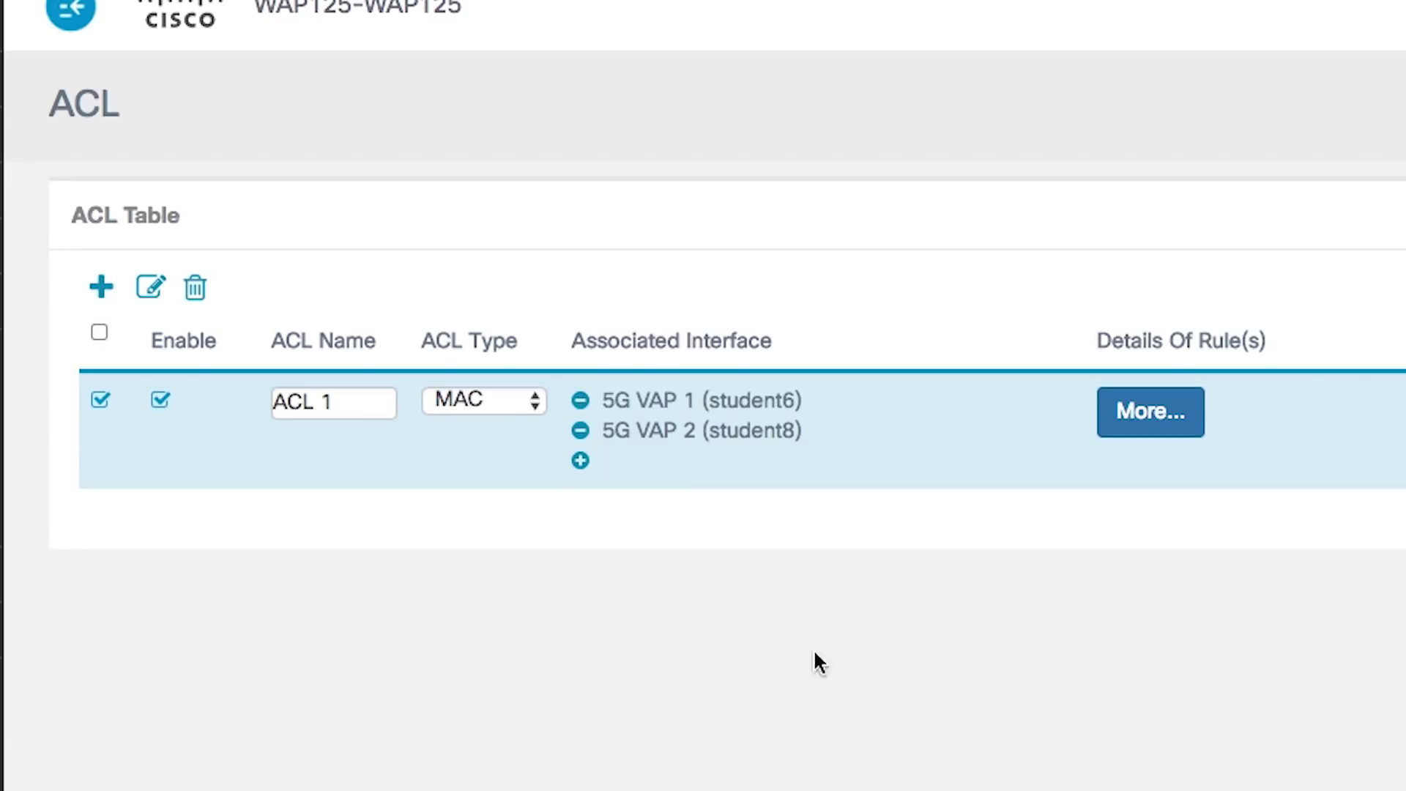
In ACL 1's rule details, add rule 1 with its action left as Deny
{"action": "left_click", "coordinate": [1154, 430]}
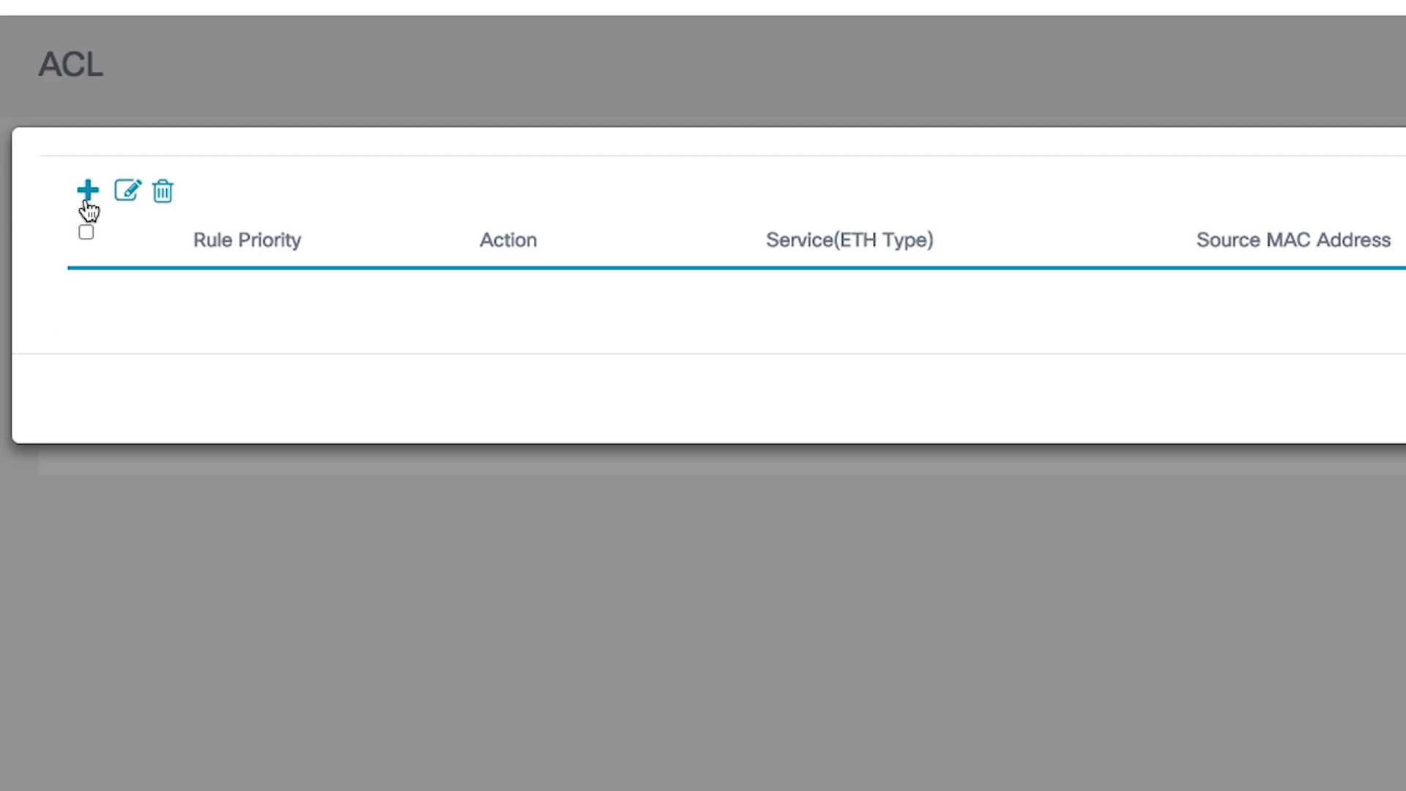
{"action": "left_click", "coordinate": [87, 202]}
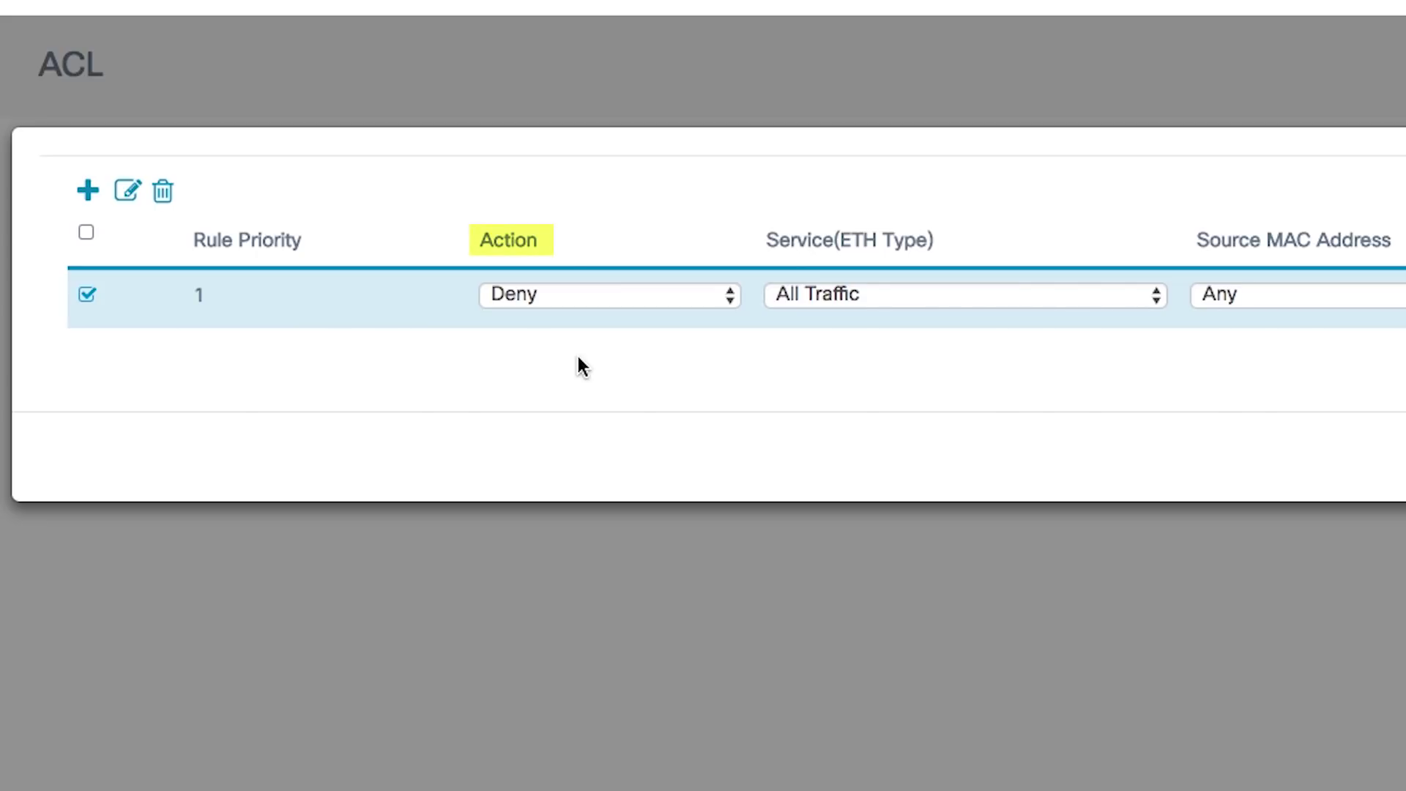
{"action": "left_click", "coordinate": [699, 296]}
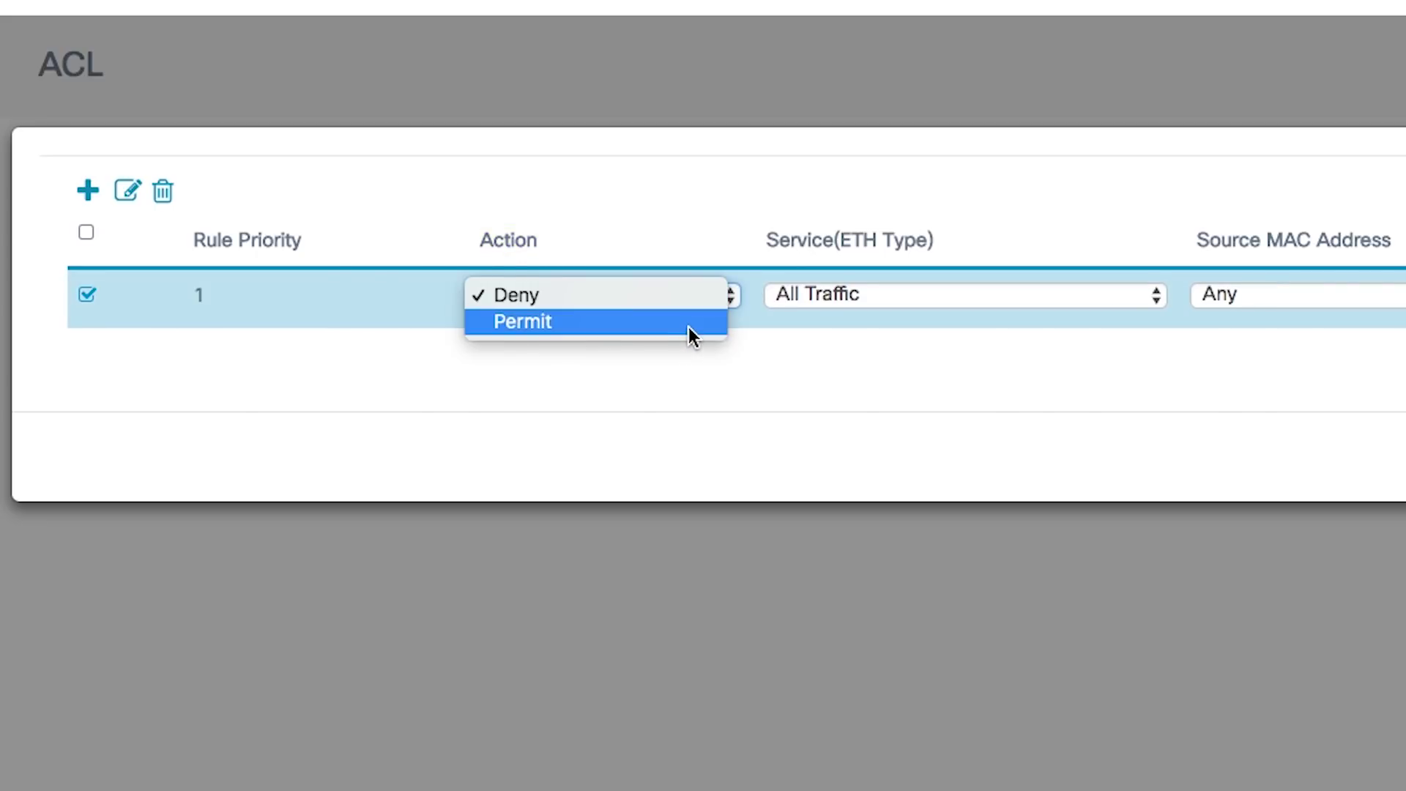
{"action": "left_click", "coordinate": [688, 322]}
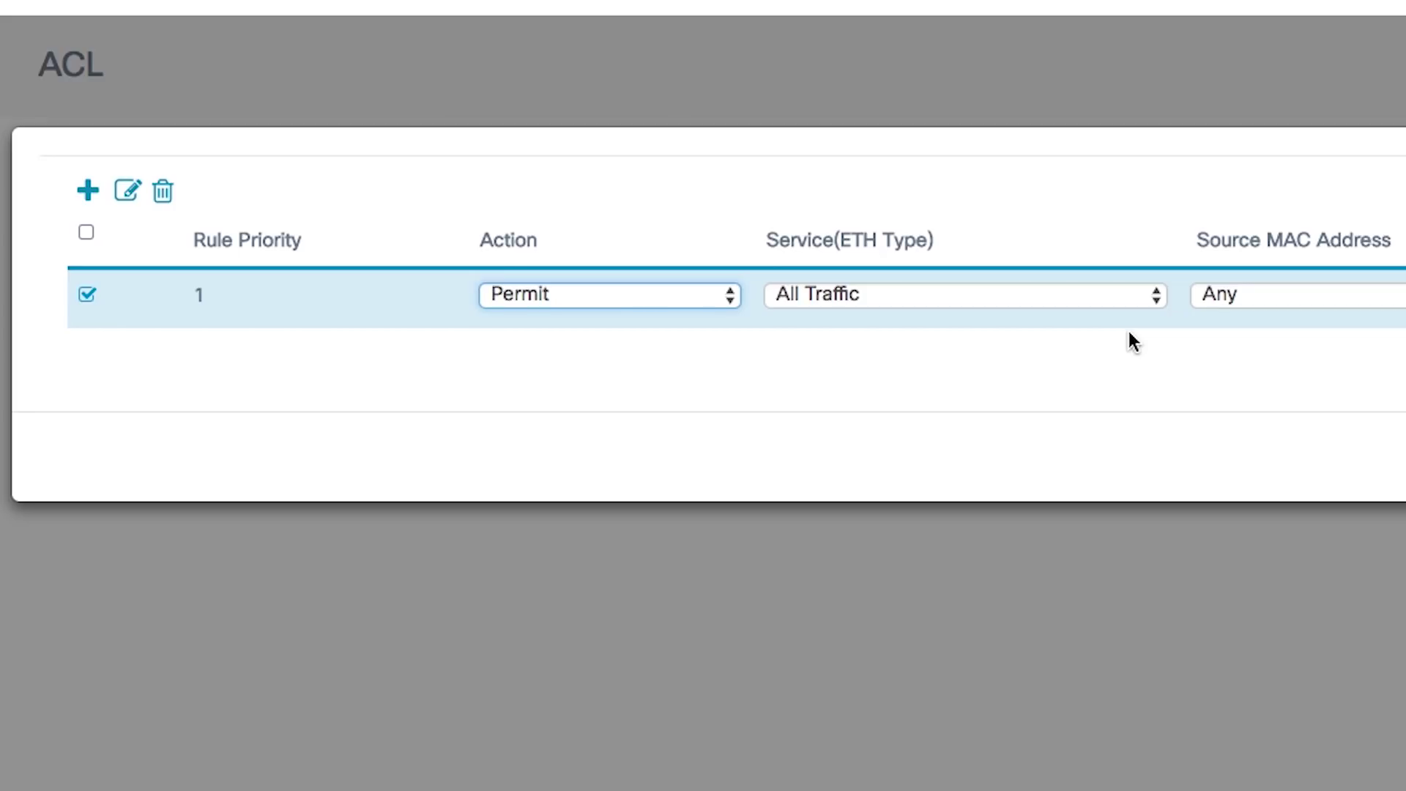
{"action": "left_click", "coordinate": [675, 304]}
{"action": "left_click", "coordinate": [683, 280]}
Keep the rule's Service (ETH Type) at All Traffic after trying the other service options
{"action": "left_click", "coordinate": [1105, 292]}
{"action": "left_click", "coordinate": [1097, 322]}
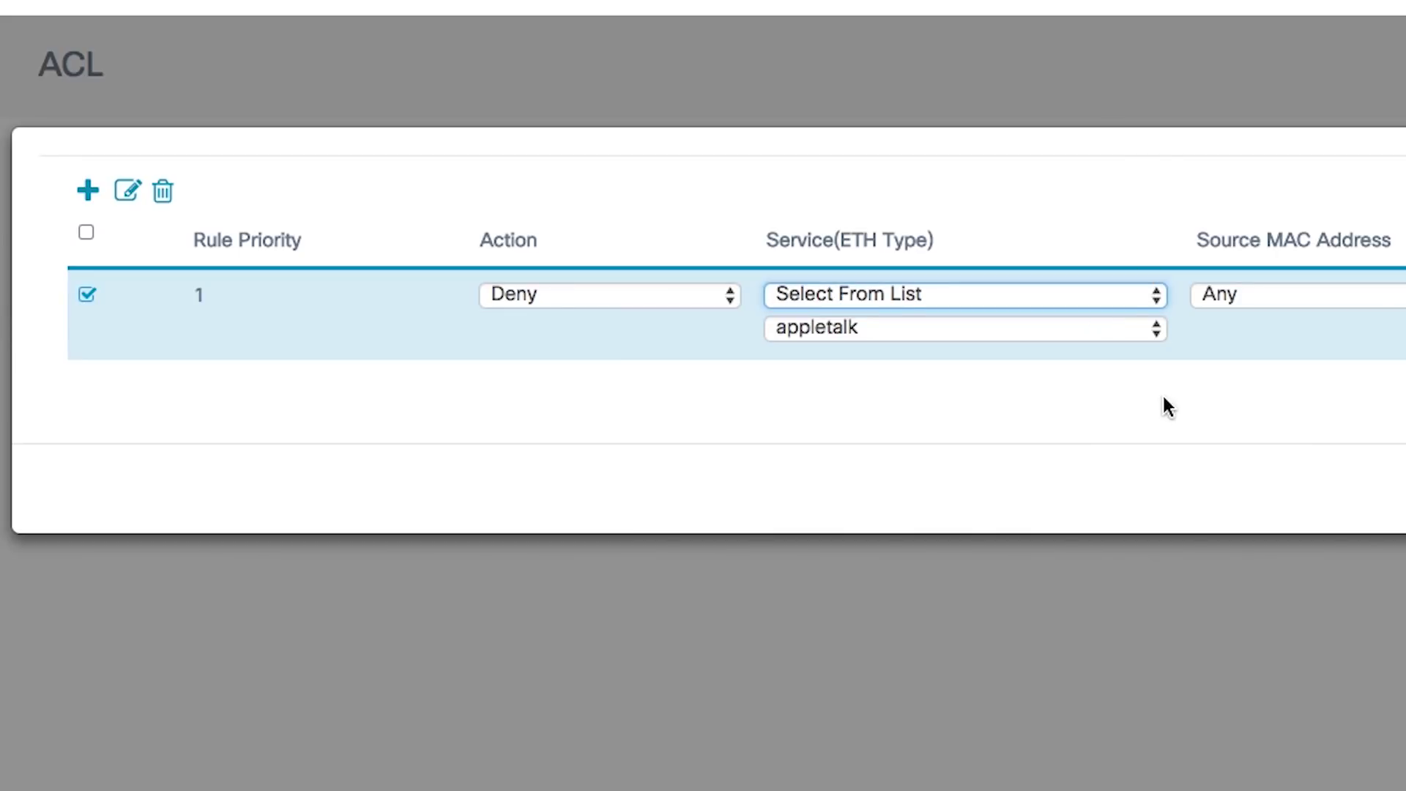
{"action": "left_click", "coordinate": [1150, 331]}
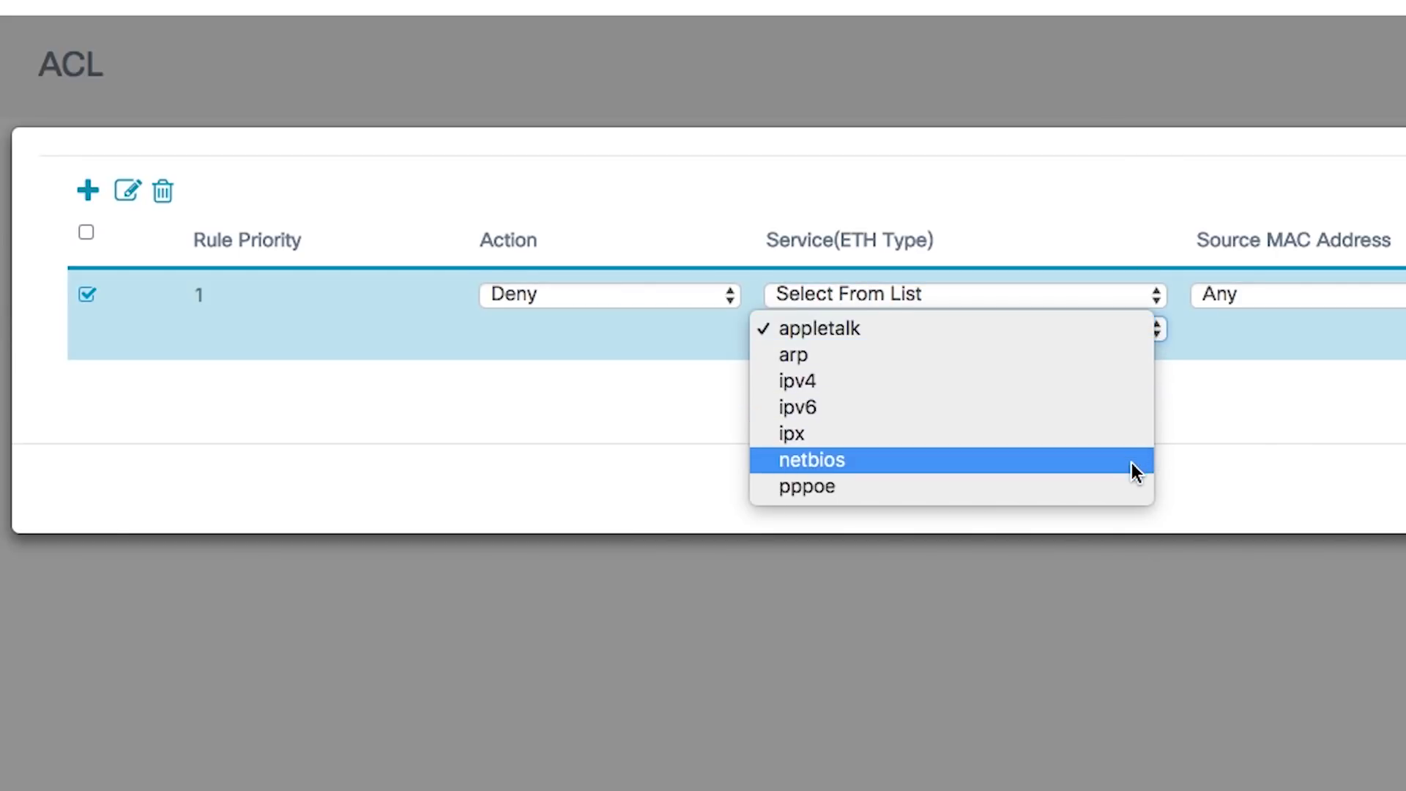
{"action": "left_click", "coordinate": [1155, 283]}
{"action": "left_click", "coordinate": [1155, 288]}
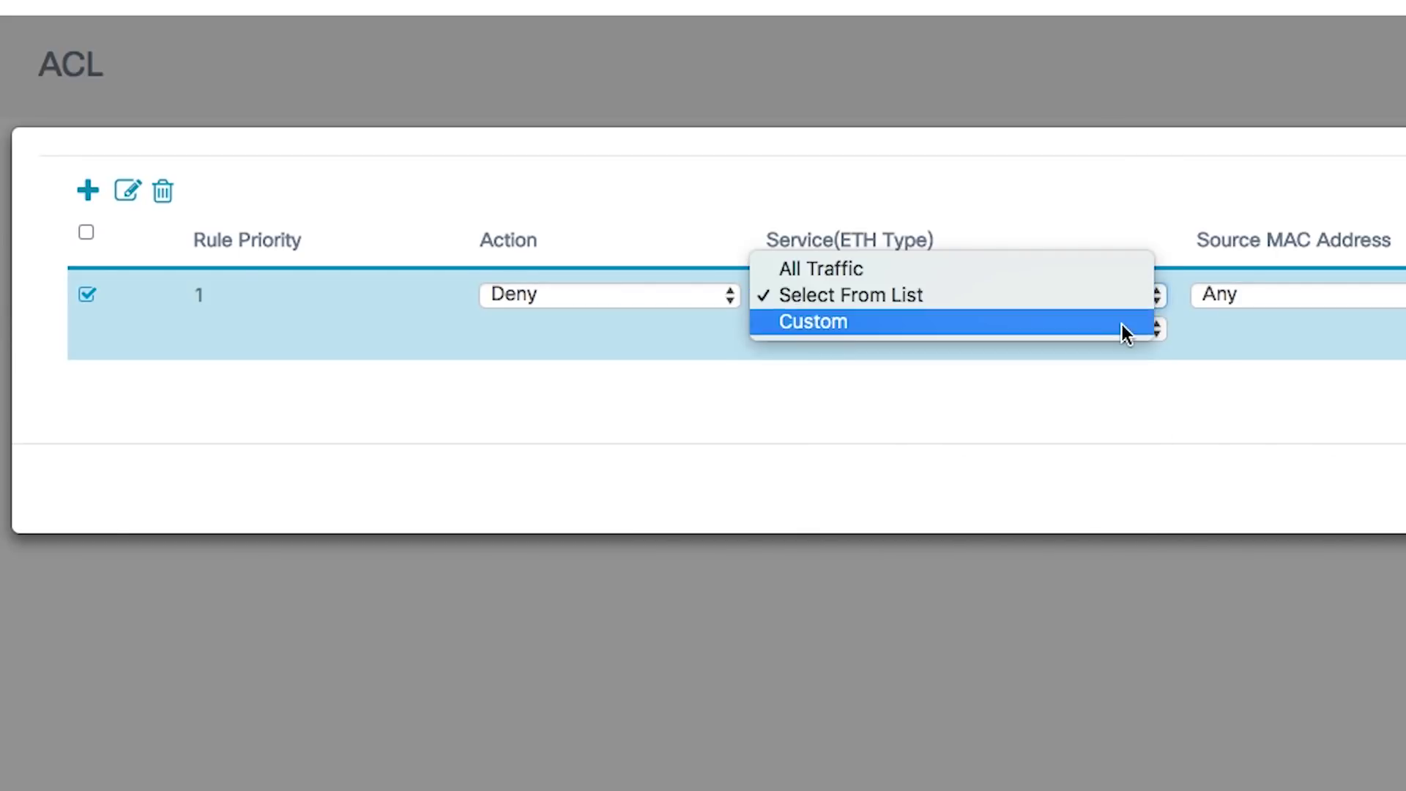
{"action": "left_click", "coordinate": [1123, 322]}
{"action": "left_click", "coordinate": [1126, 293]}
{"action": "left_click", "coordinate": [521, 247]}
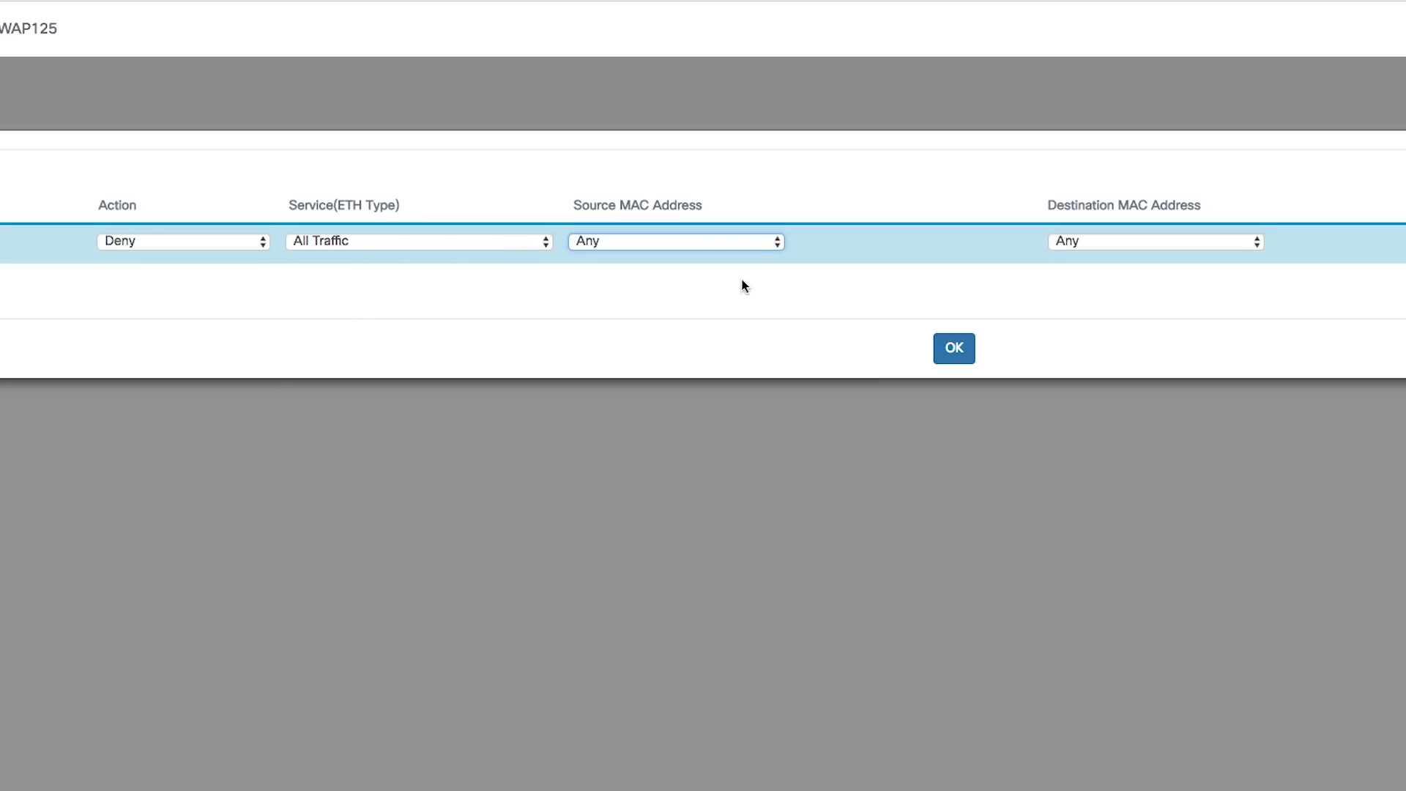
Set the source MAC to single address 10:60:4b:70:97:07, keeping destination MAC as Any
{"action": "left_click", "coordinate": [765, 243]}
{"action": "left_click", "coordinate": [759, 245]}
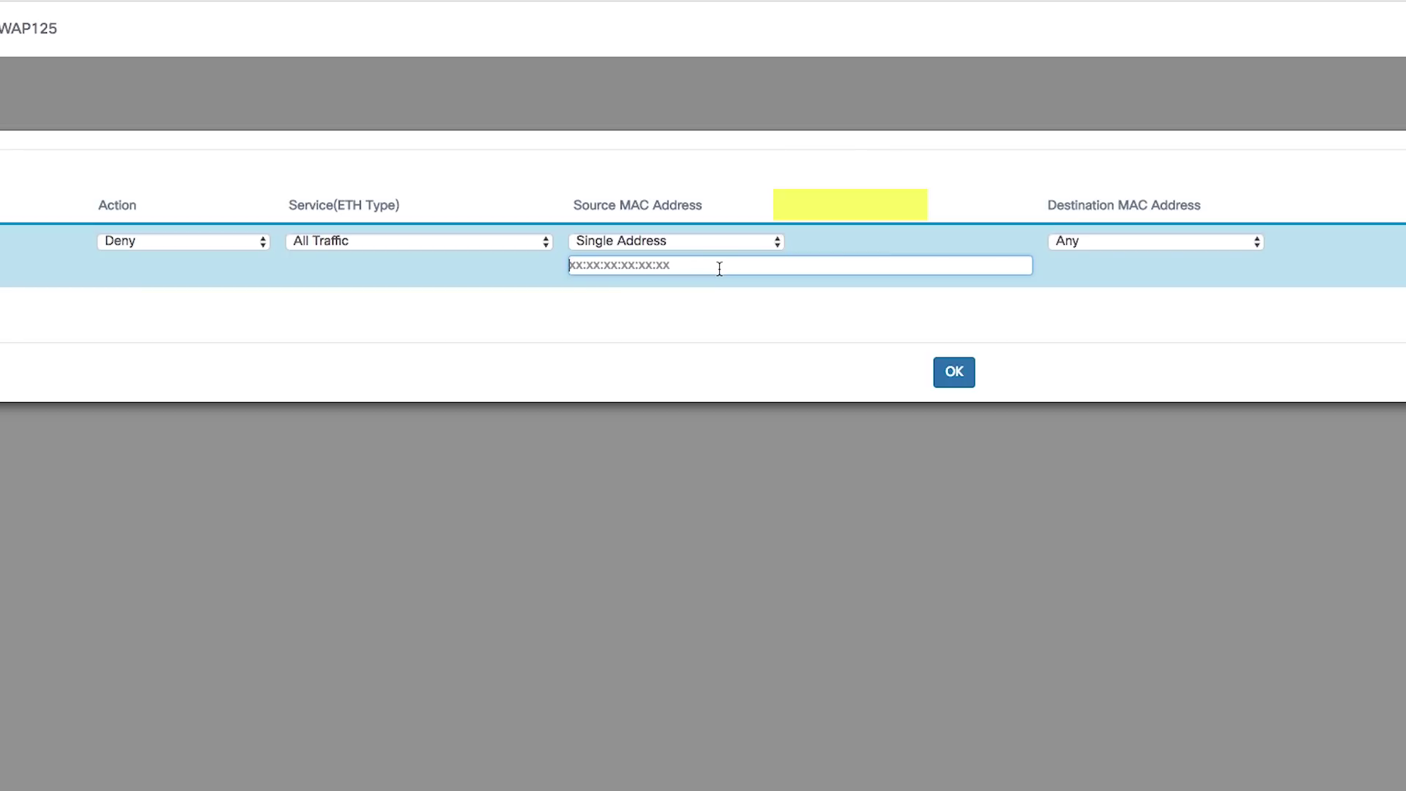
{"action": "left_click", "coordinate": [718, 267]}
{"action": "type", "text": "10:"}
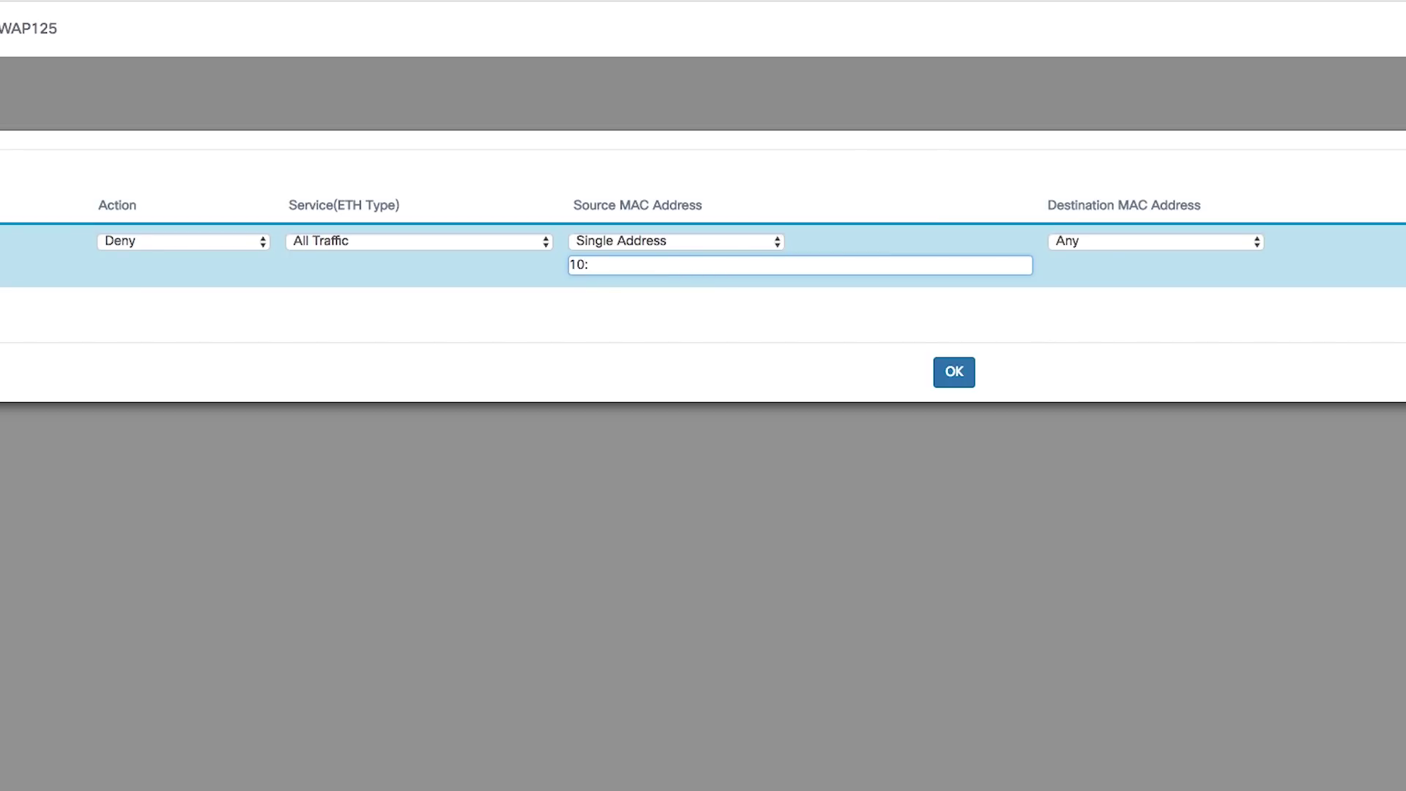
{"action": "type", "text": "60:4b:70:97:07"}
{"action": "left_click", "coordinate": [1241, 245]}
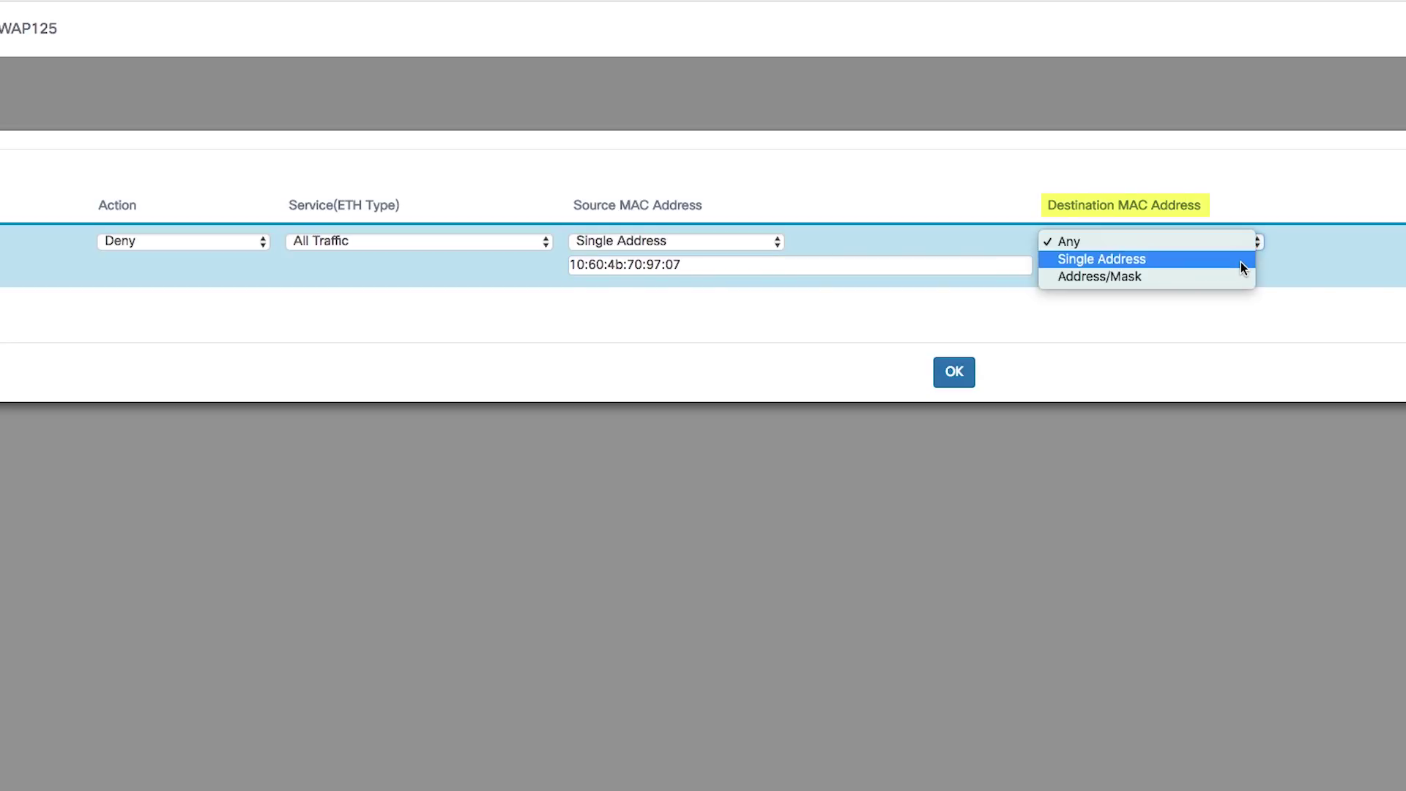
{"action": "left_click", "coordinate": [1241, 261]}
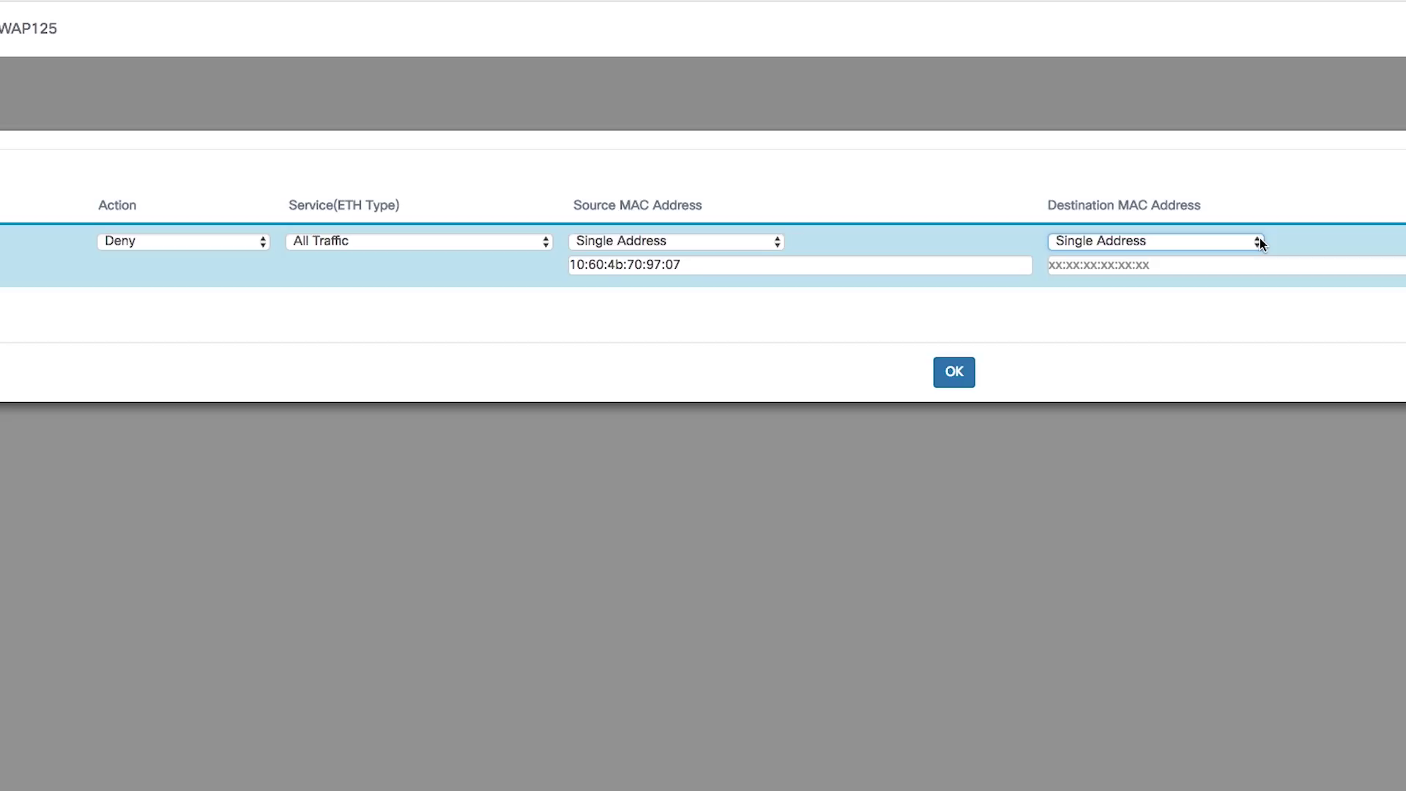
{"action": "left_click", "coordinate": [1260, 241]}
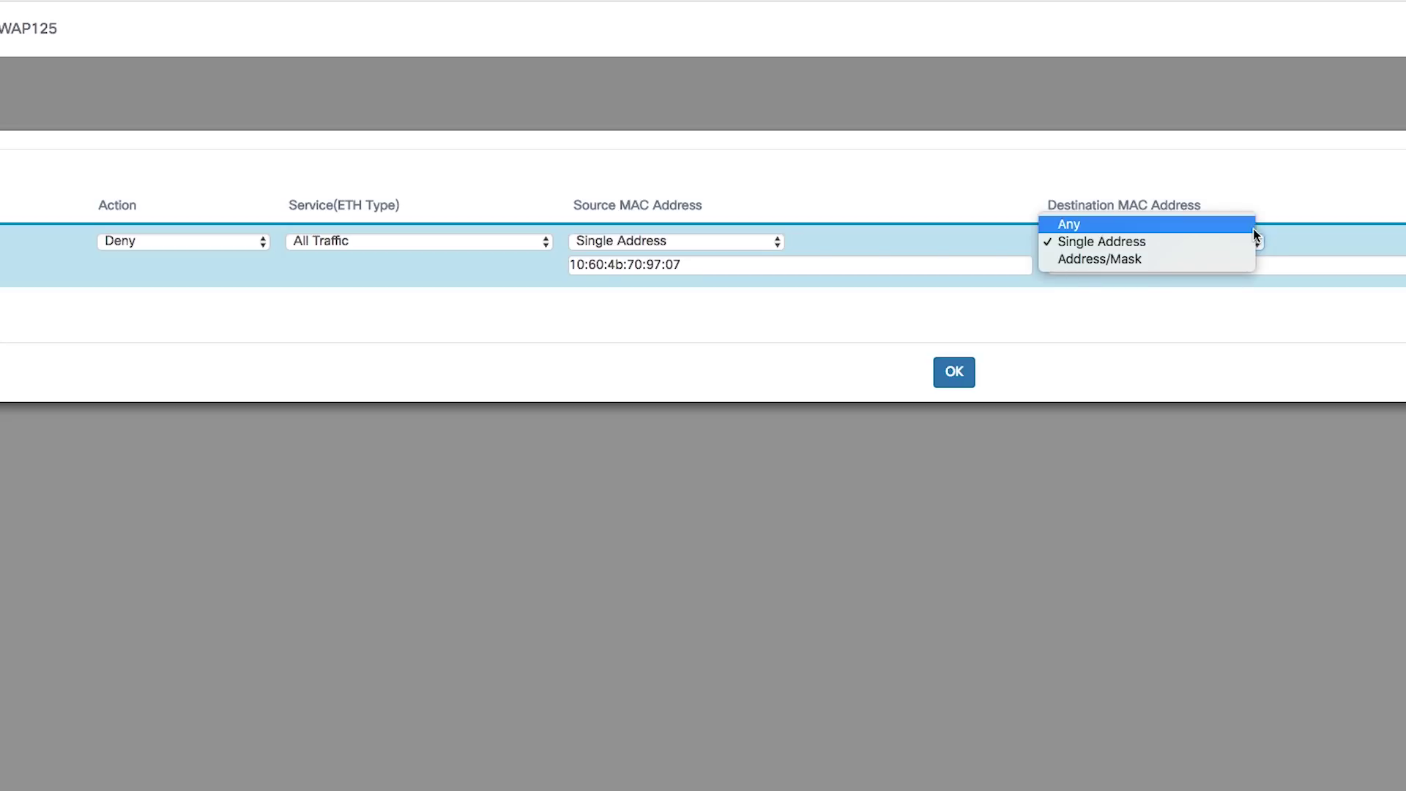
{"action": "left_click", "coordinate": [1251, 223]}
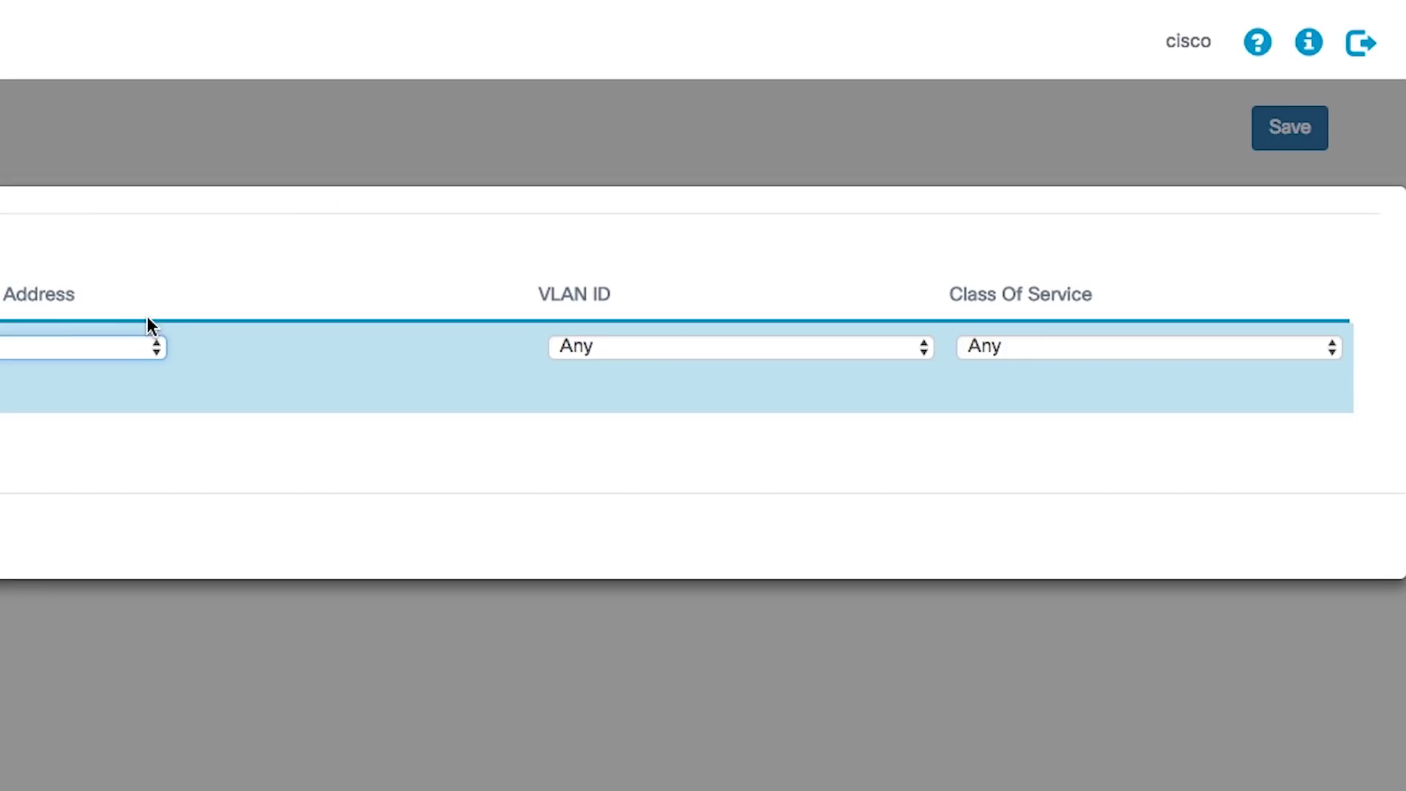
{"action": "left_click", "coordinate": [903, 347]}
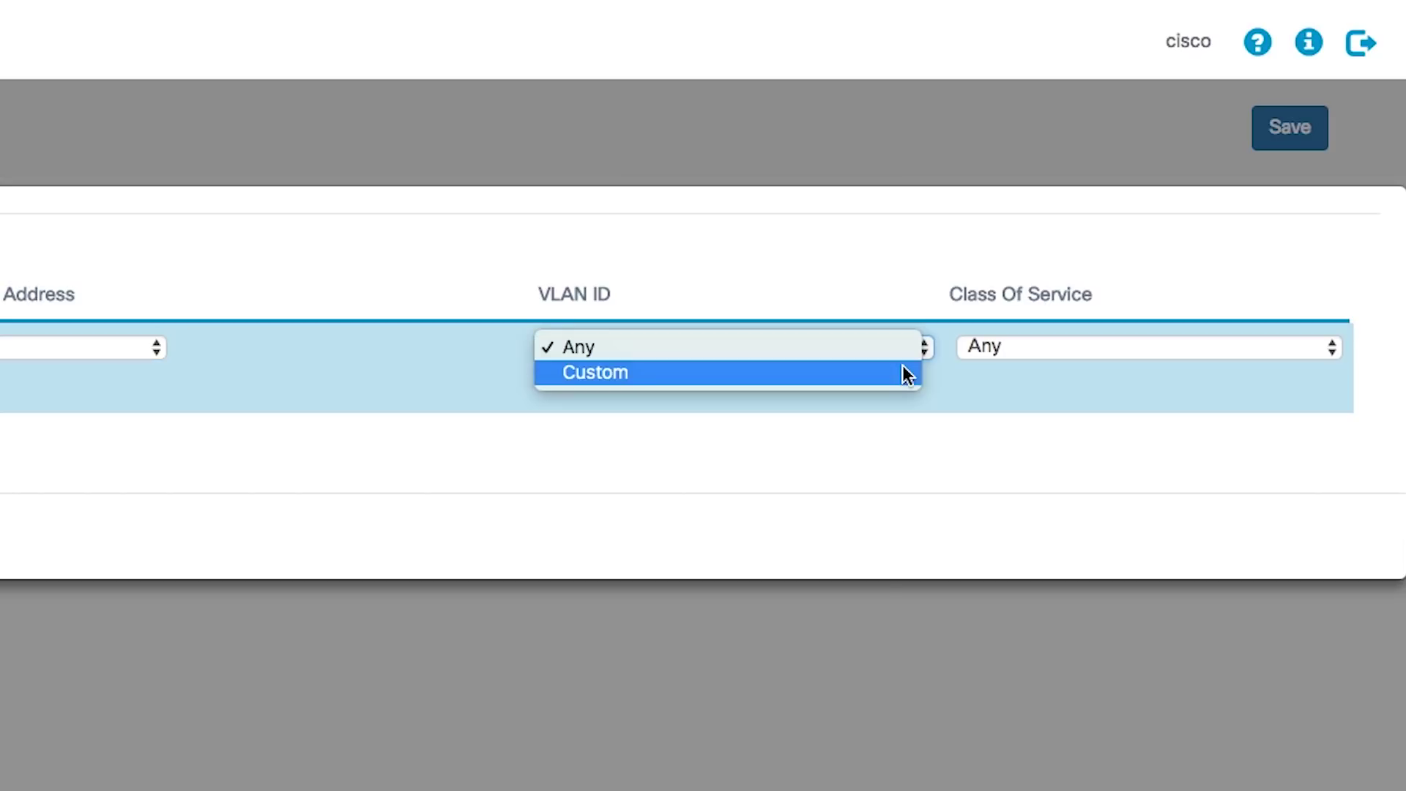
{"action": "left_click", "coordinate": [905, 372]}
{"action": "left_click", "coordinate": [919, 344]}
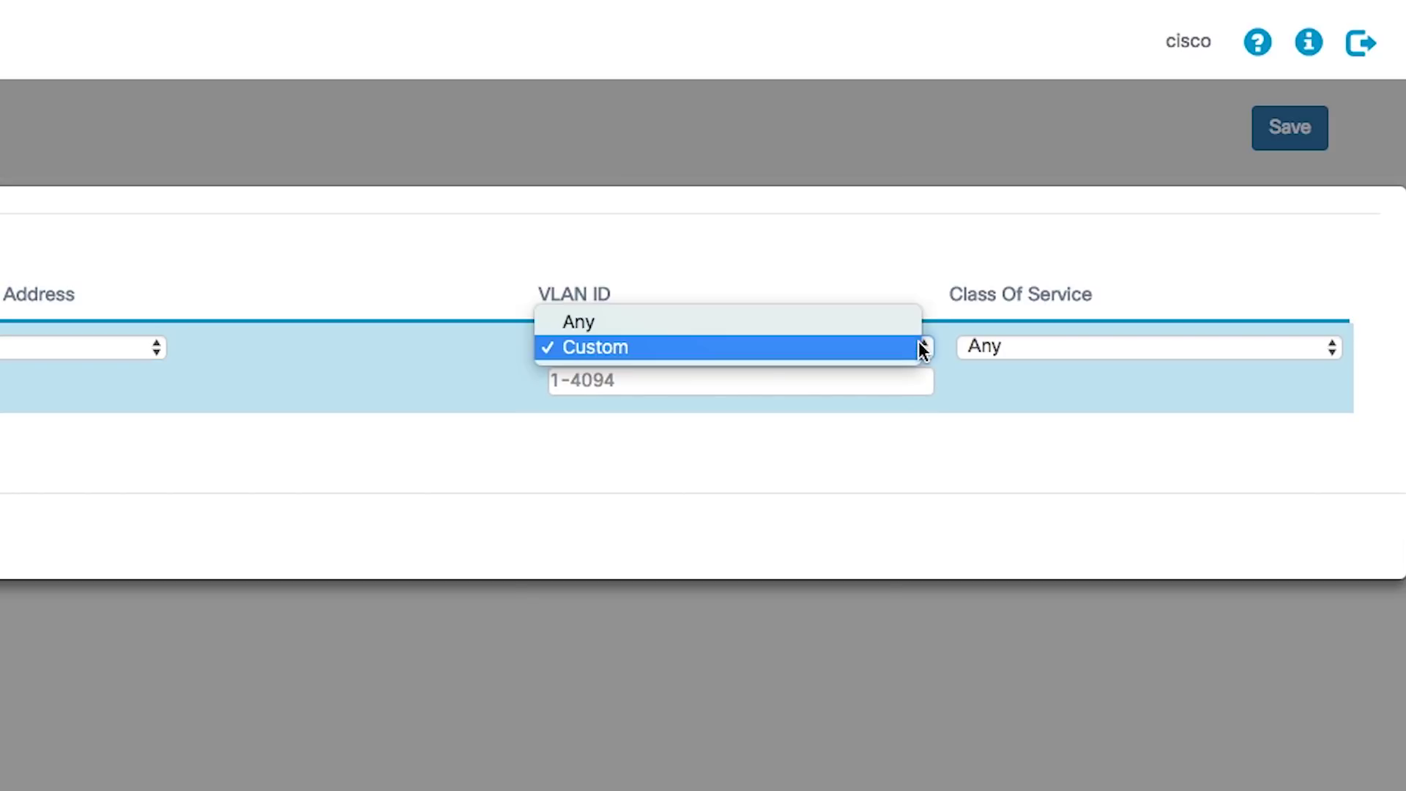
{"action": "left_click", "coordinate": [908, 325]}
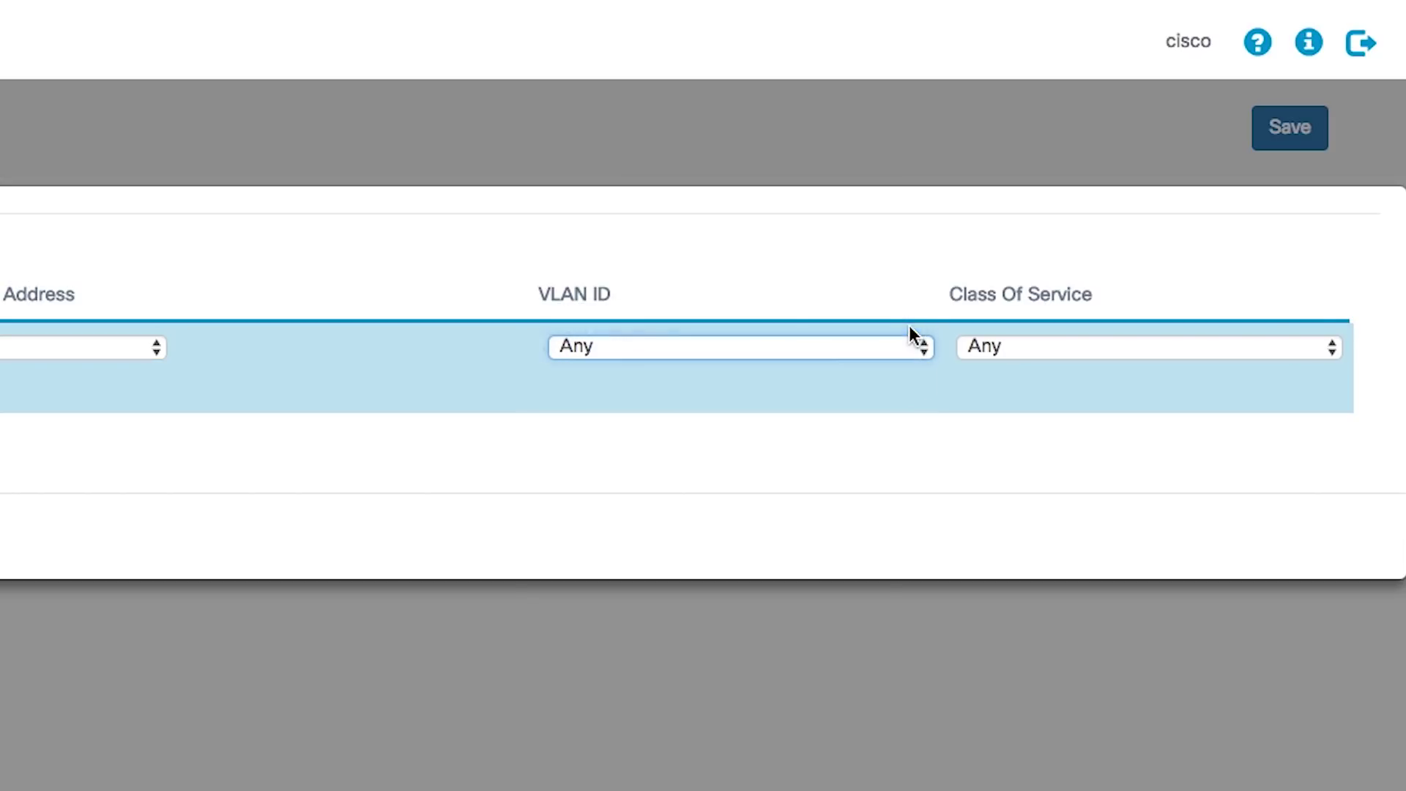
{"action": "left_click", "coordinate": [1277, 354]}
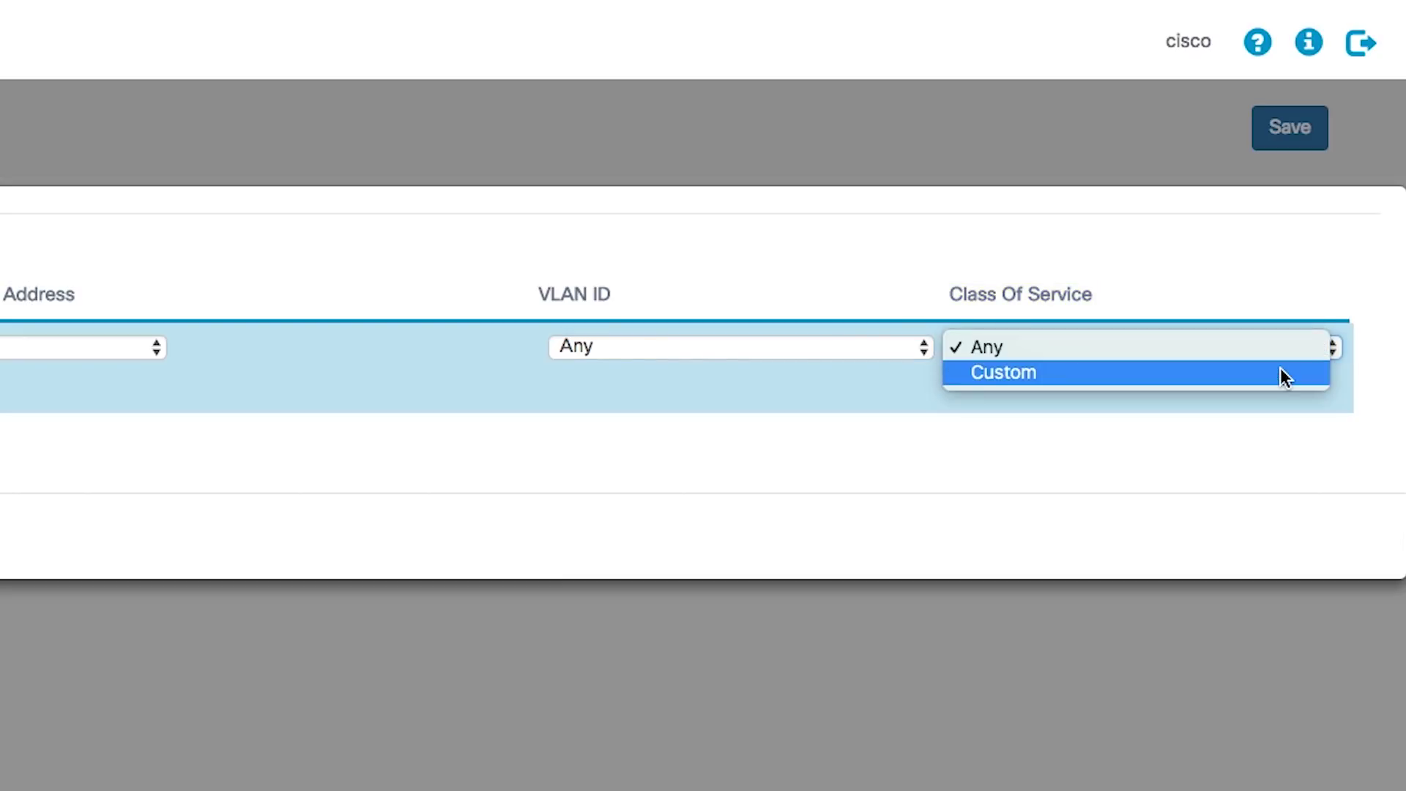
{"action": "left_click", "coordinate": [1283, 375]}
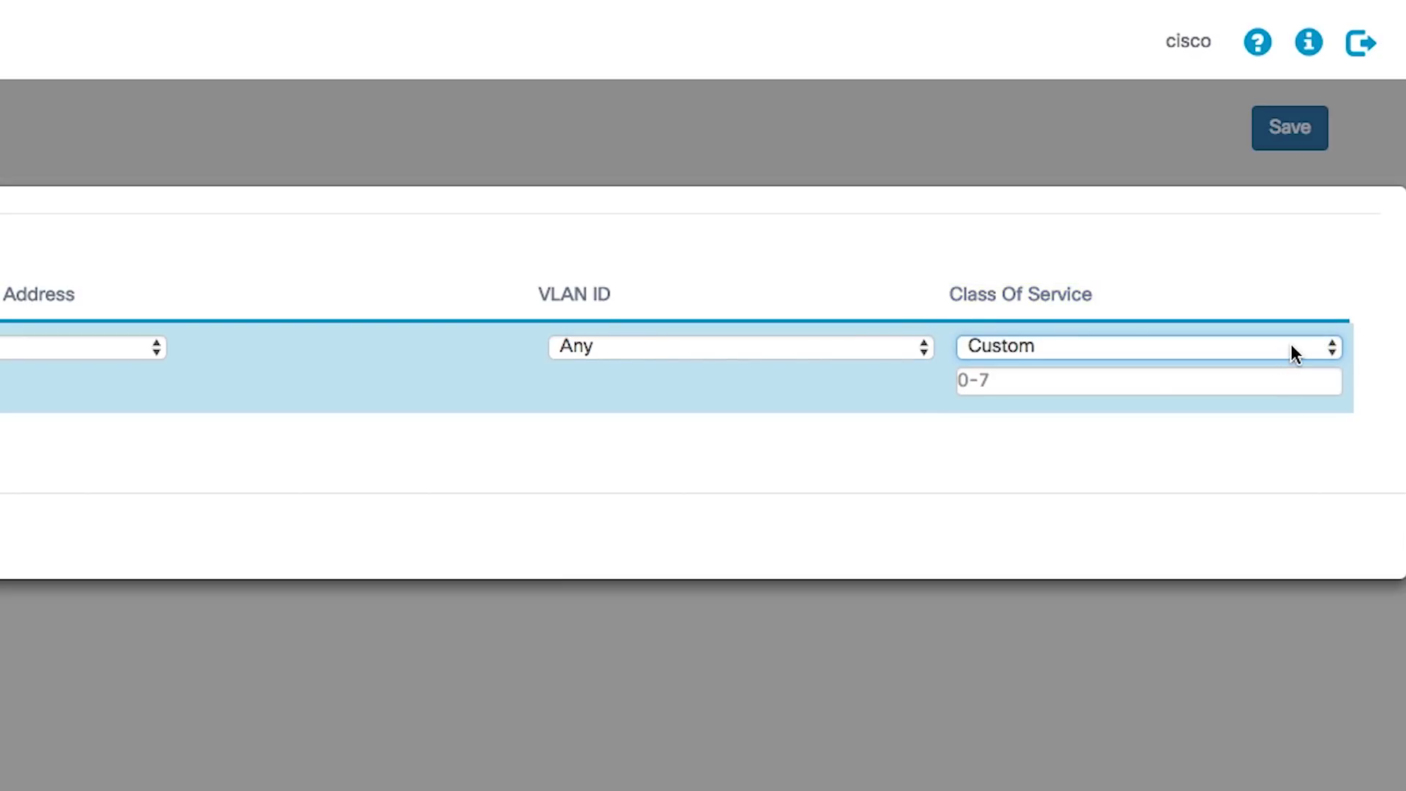
{"action": "left_click", "coordinate": [1290, 349]}
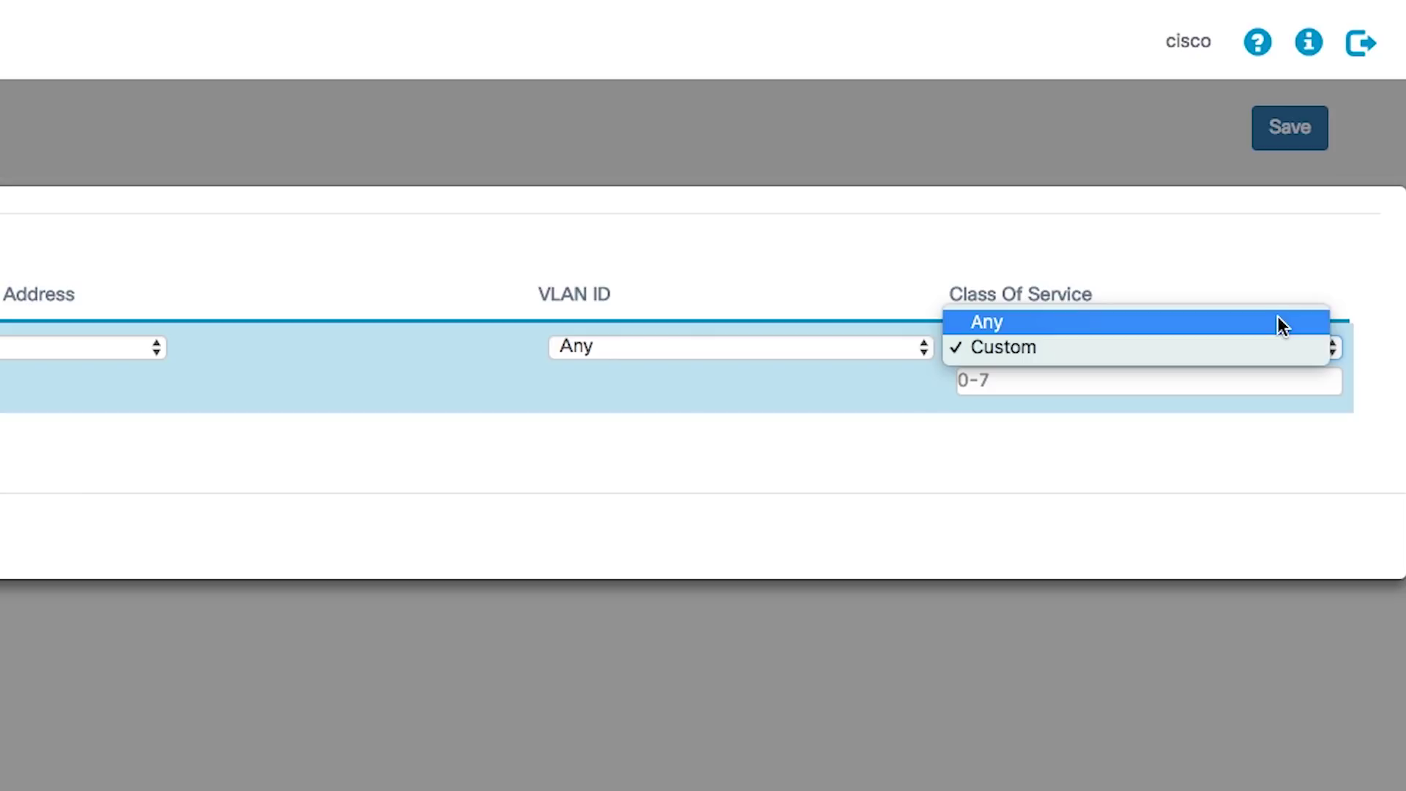
{"action": "left_click", "coordinate": [1278, 320]}
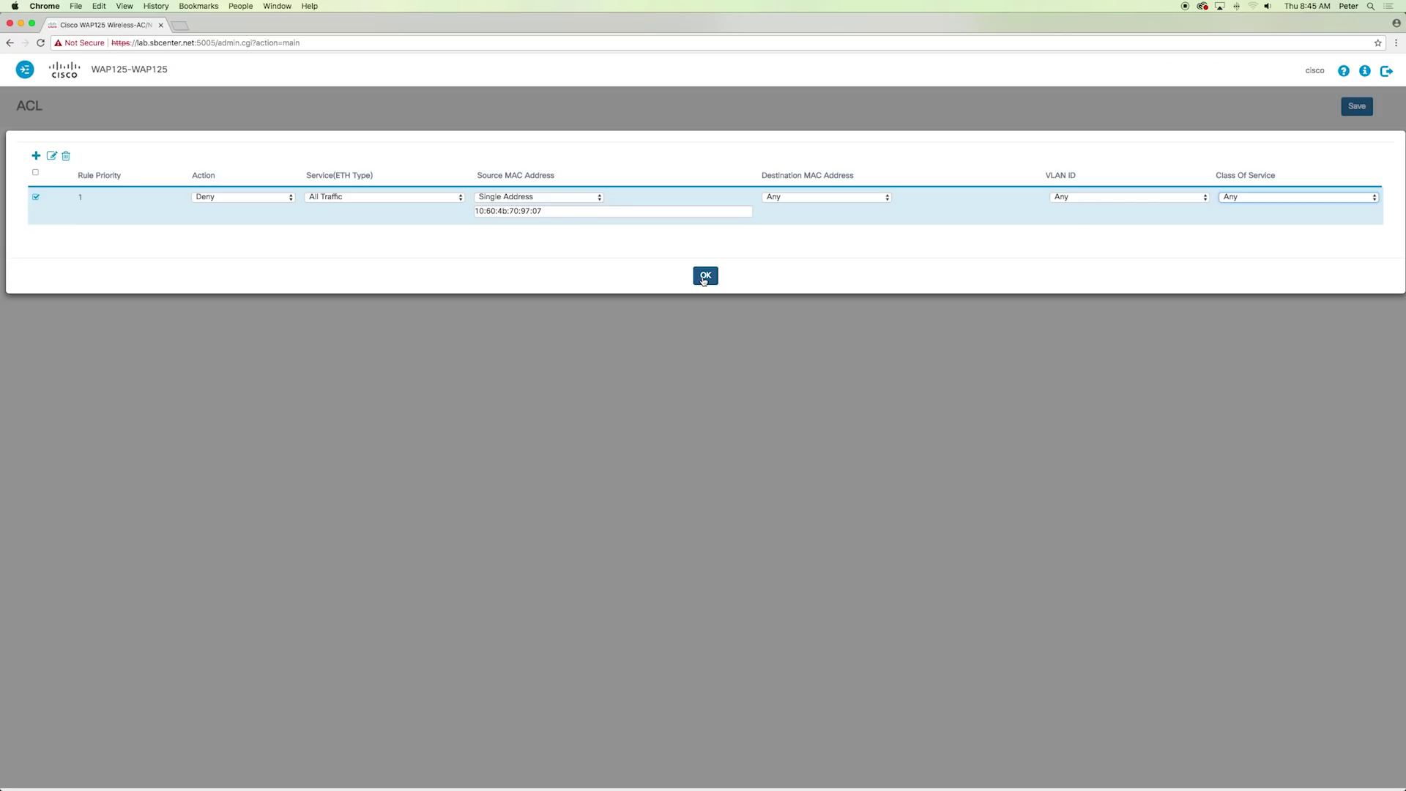
Confirm the rule with OK to return to the ACL table
{"action": "left_click", "coordinate": [703, 276]}
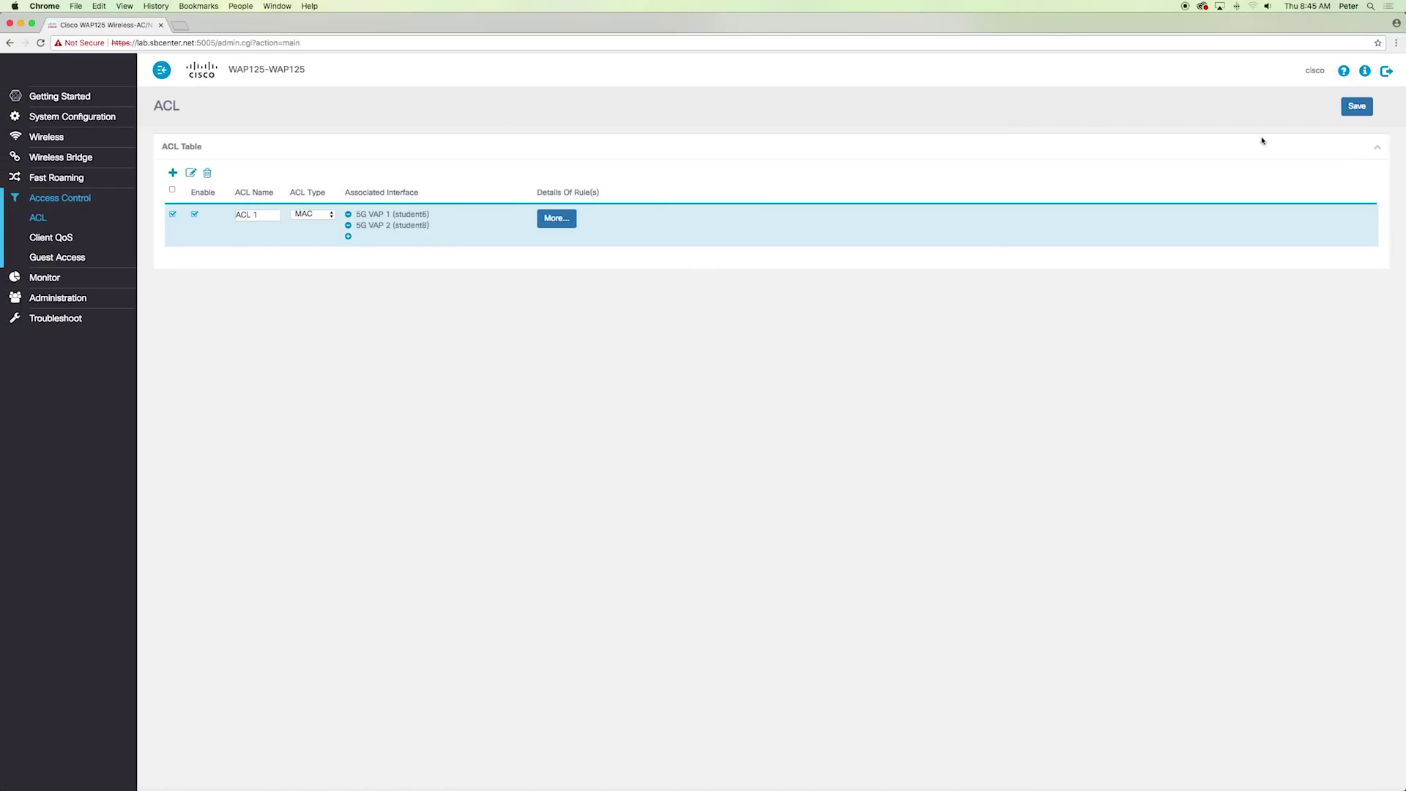